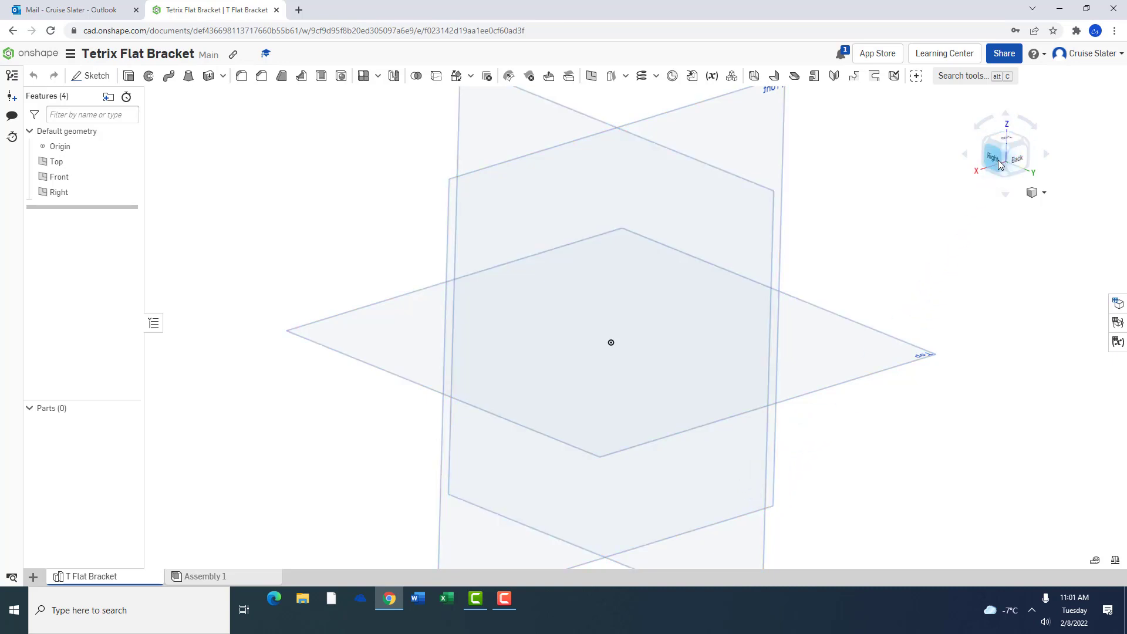
# Select the Right plane and orient the view straight onto it
pyautogui.click(59, 193)
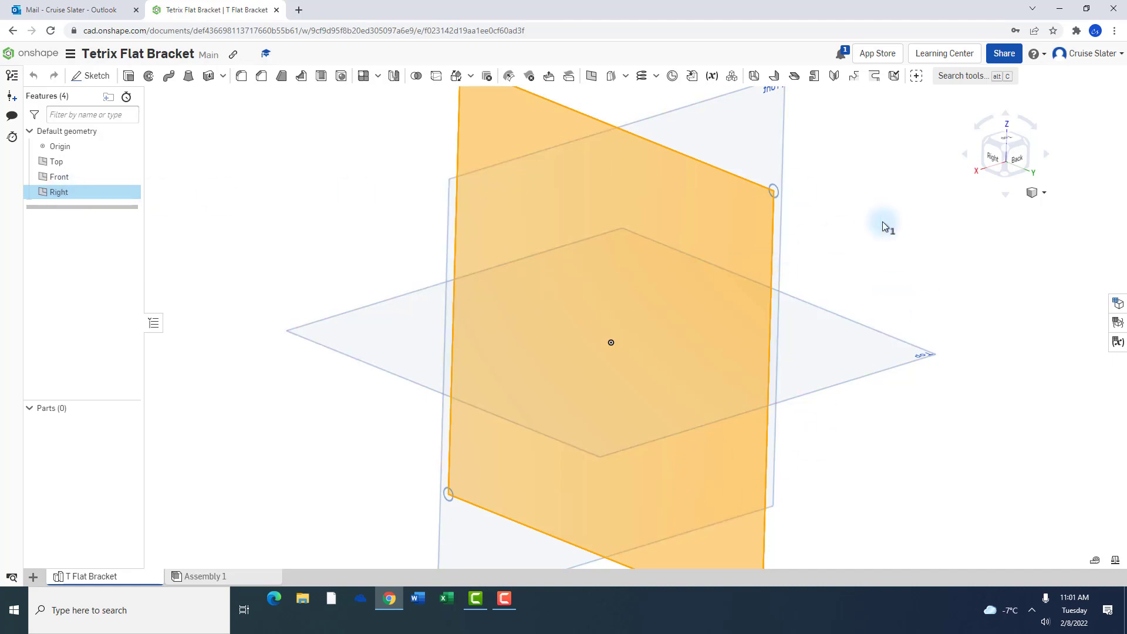
pyautogui.click(994, 158)
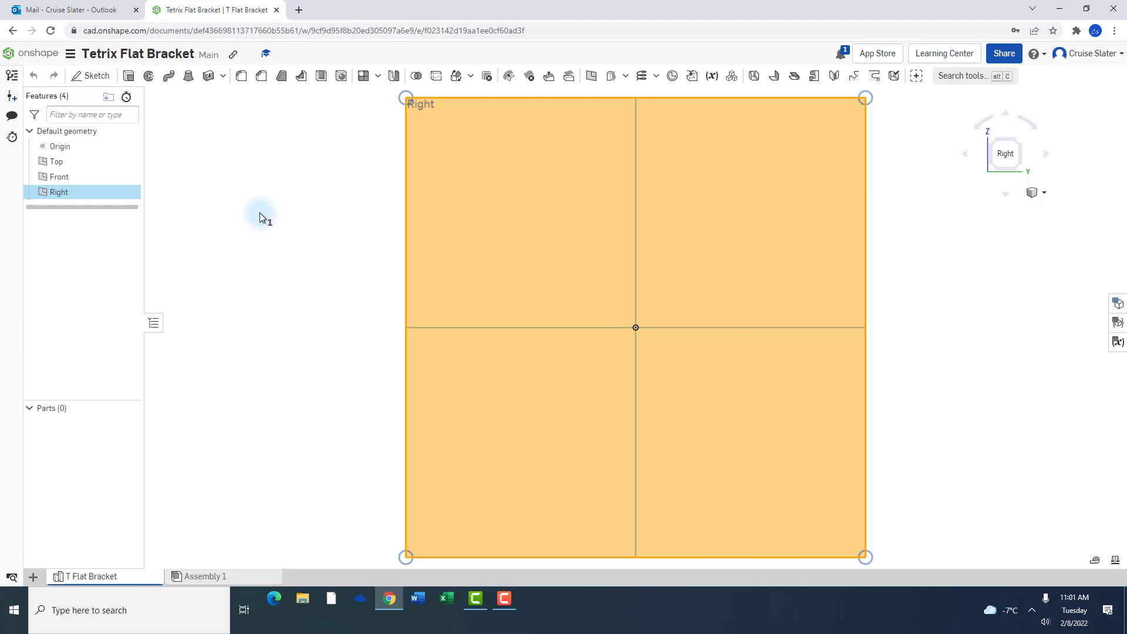
# Set the workspace's default length unit to Millimeter and clear the plane selection
pyautogui.click(71, 56)
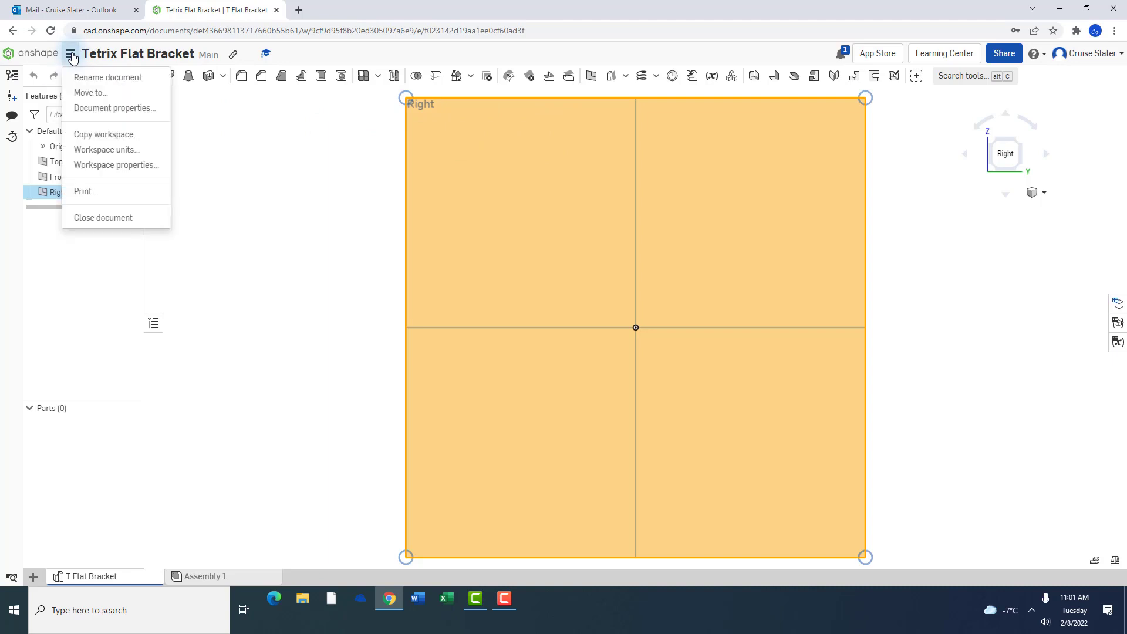
pyautogui.click(120, 154)
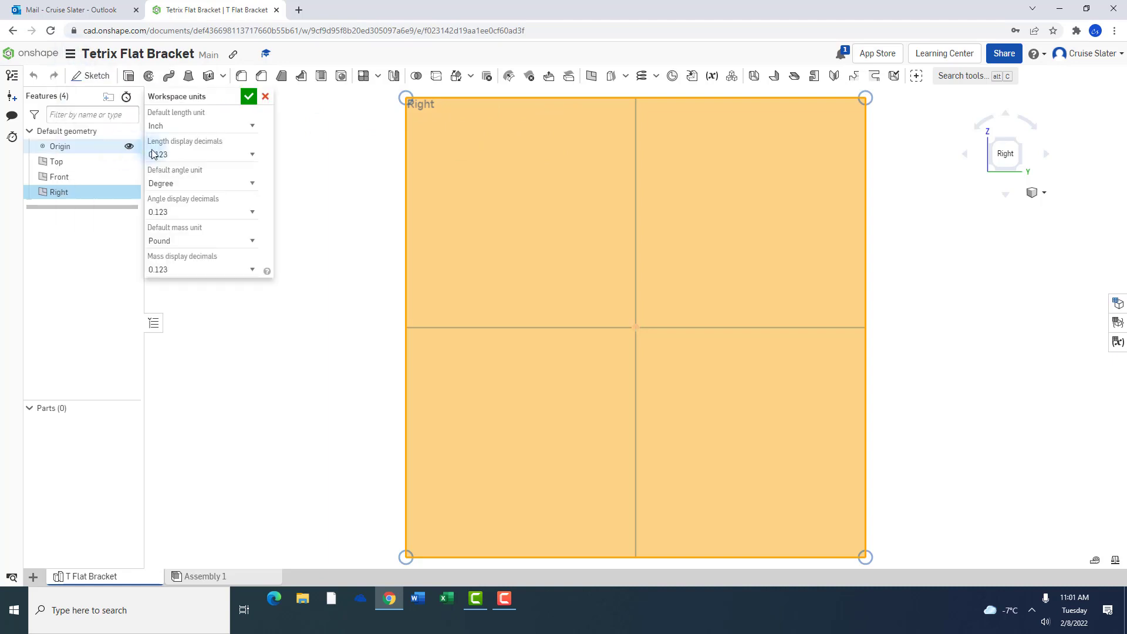
pyautogui.click(164, 127)
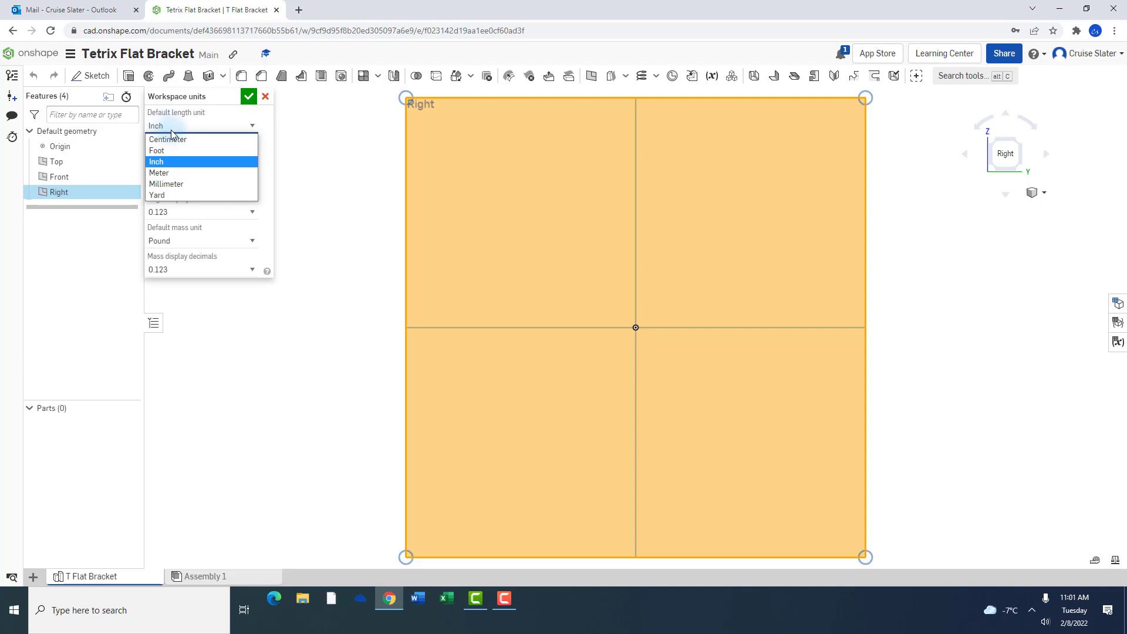
pyautogui.click(187, 181)
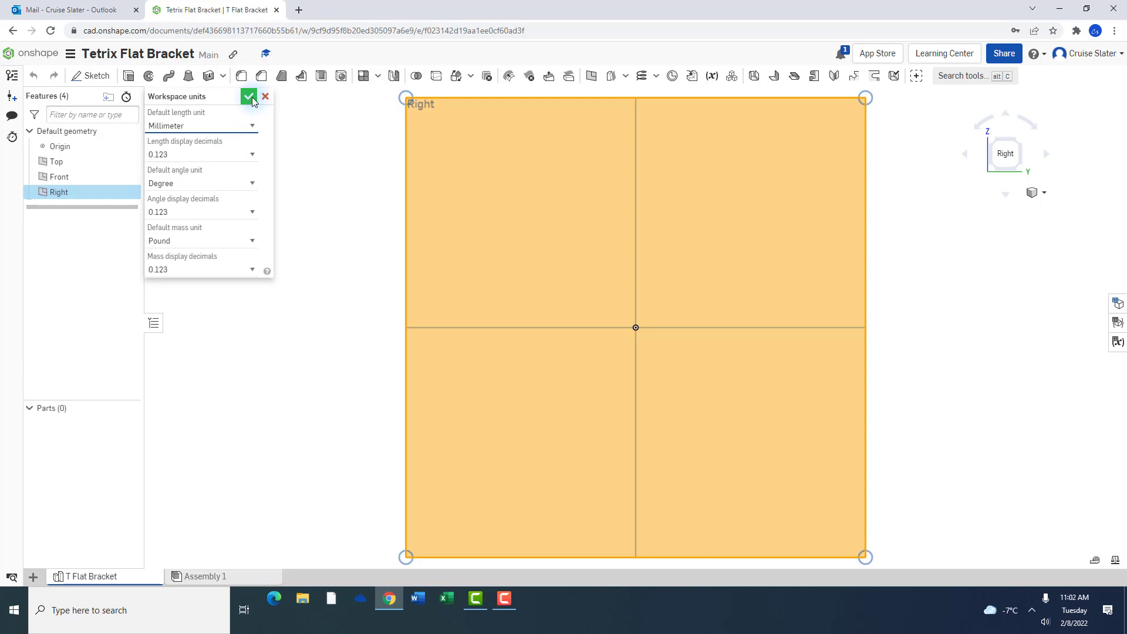
pyautogui.click(250, 97)
pyautogui.click(217, 241)
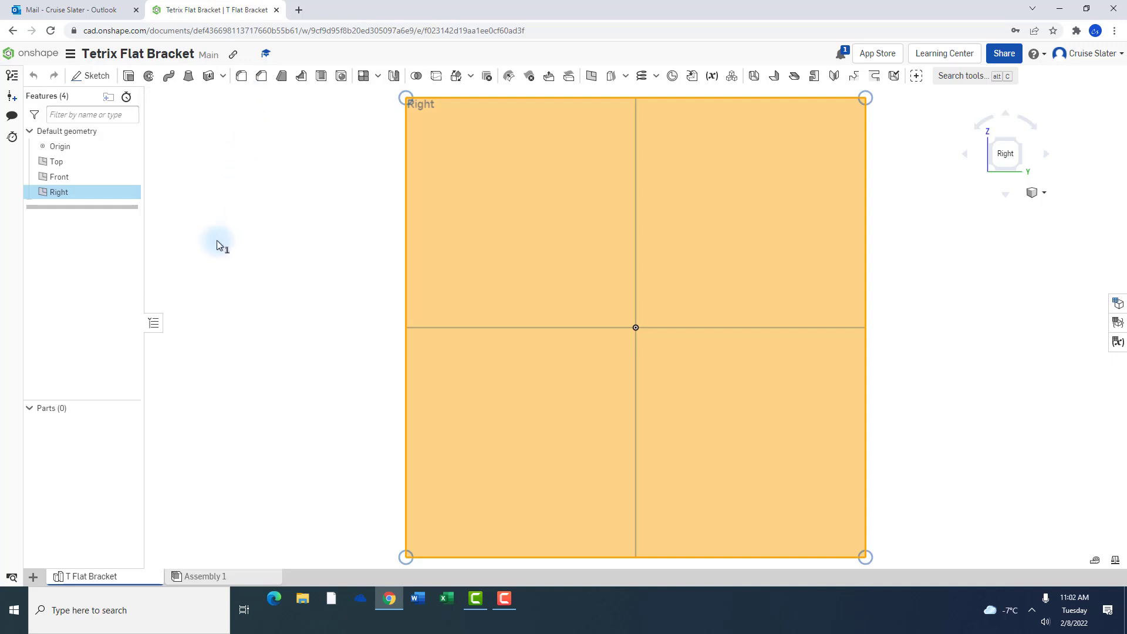
pyautogui.click(259, 216)
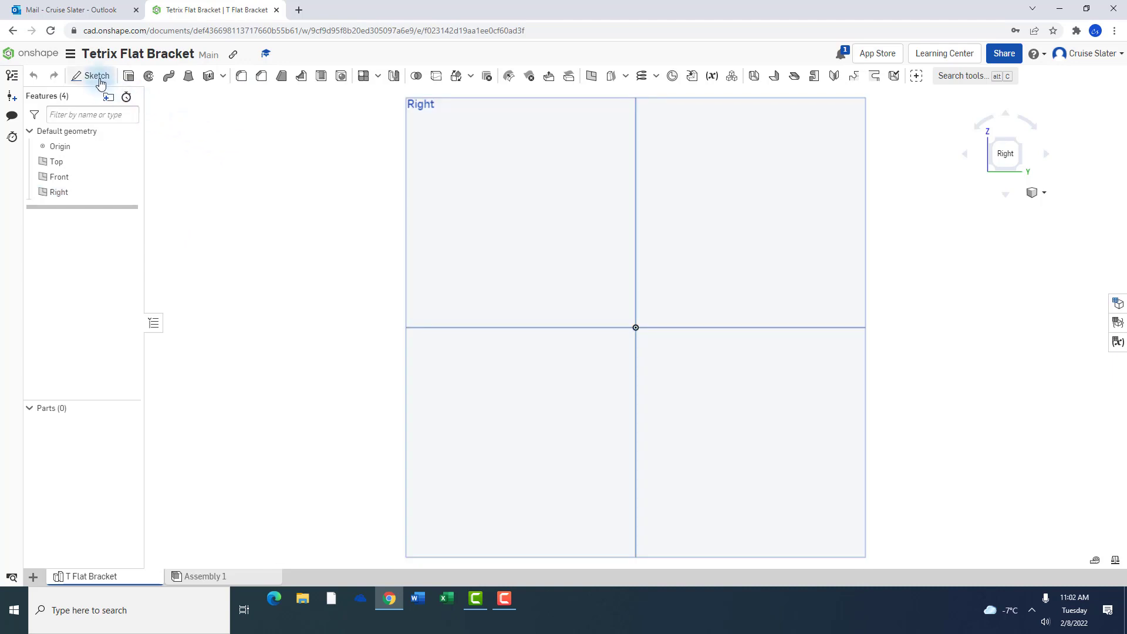
# Start a new sketch on the Right plane
pyautogui.click(67, 193)
pyautogui.click(359, 136)
pyautogui.click(464, 141)
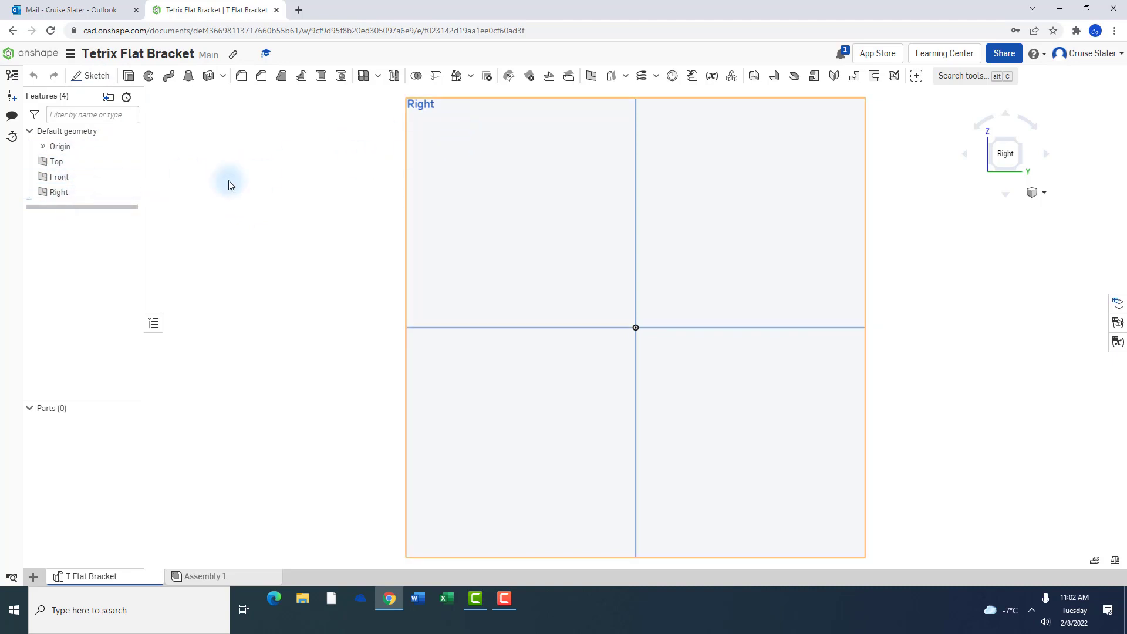
pyautogui.click(62, 191)
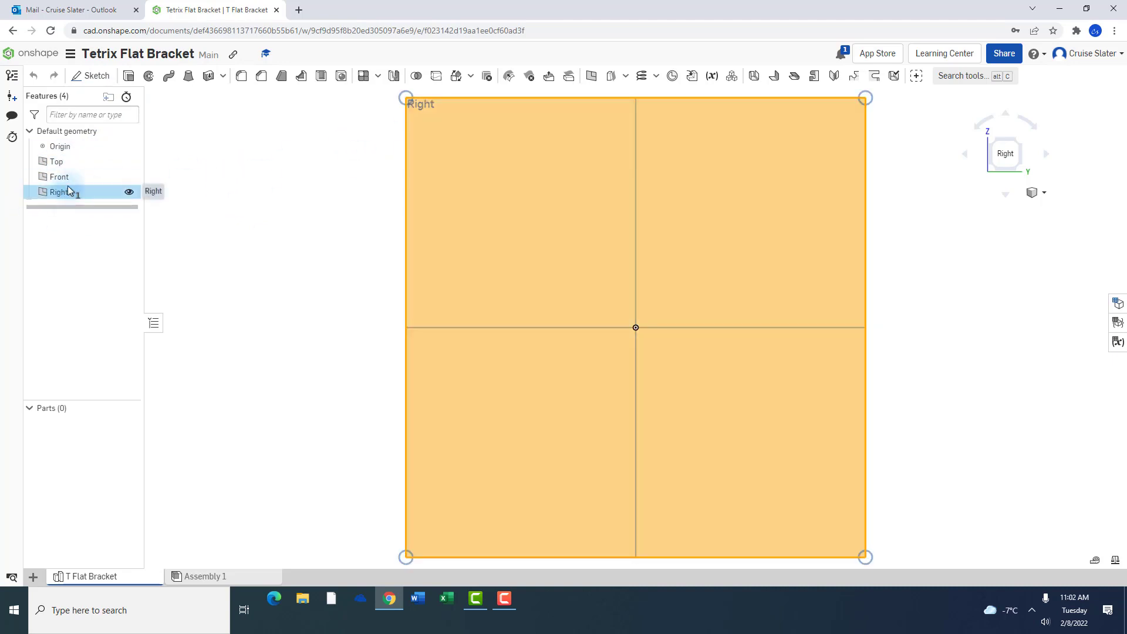
pyautogui.click(91, 76)
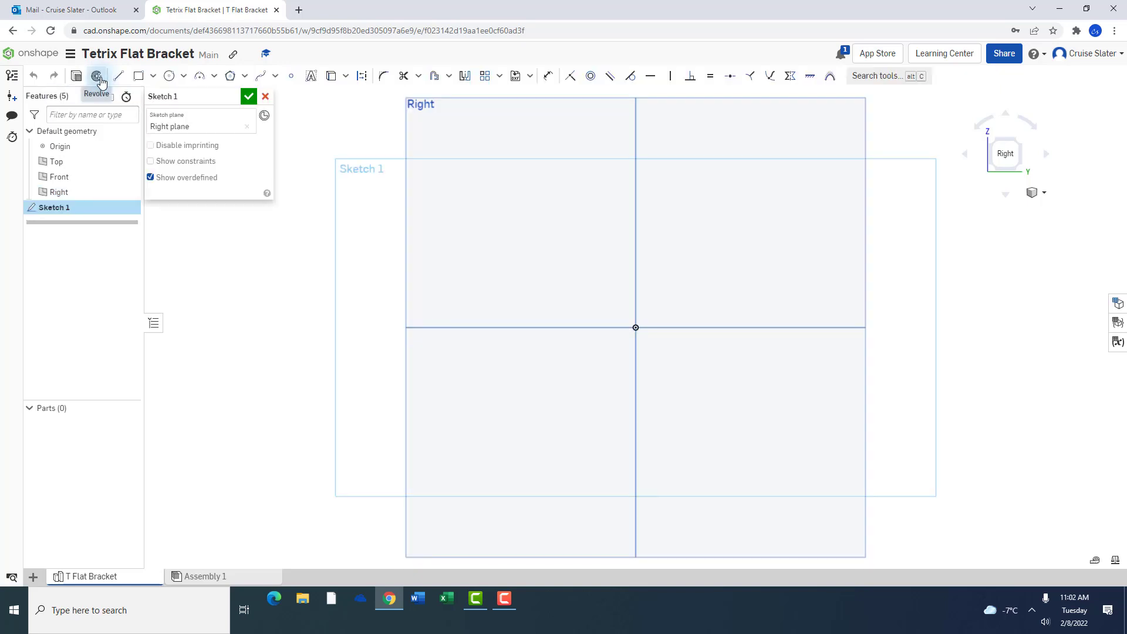
pyautogui.click(417, 210)
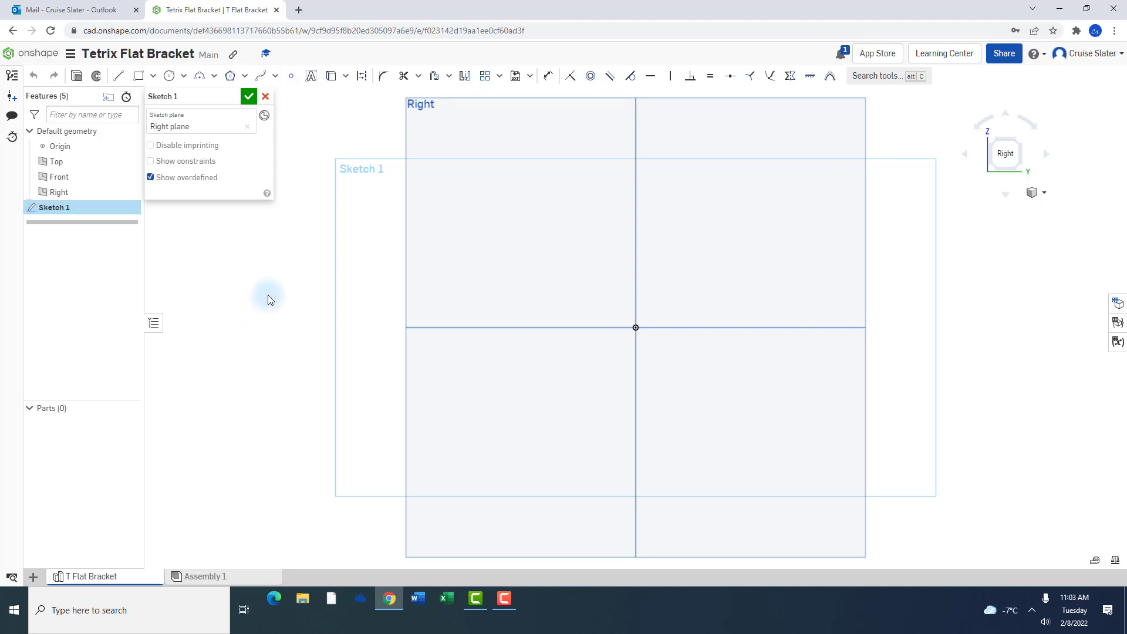
# Sketch a corner rectangle about 97 mm wide and 48 mm high around the origin
pyautogui.click(139, 77)
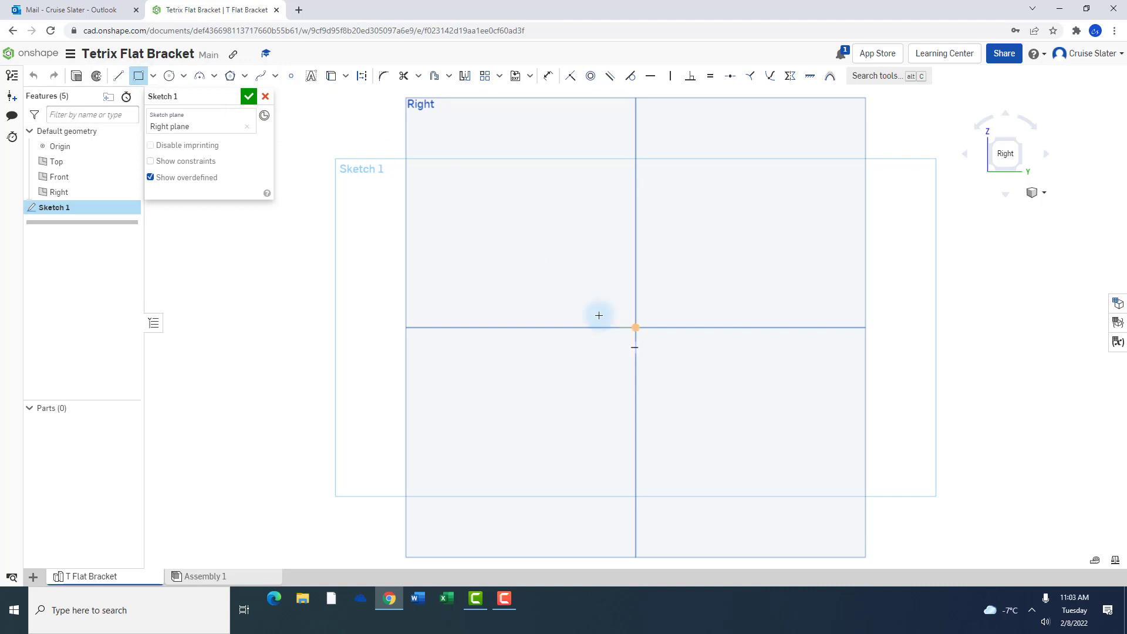
pyautogui.click(491, 243)
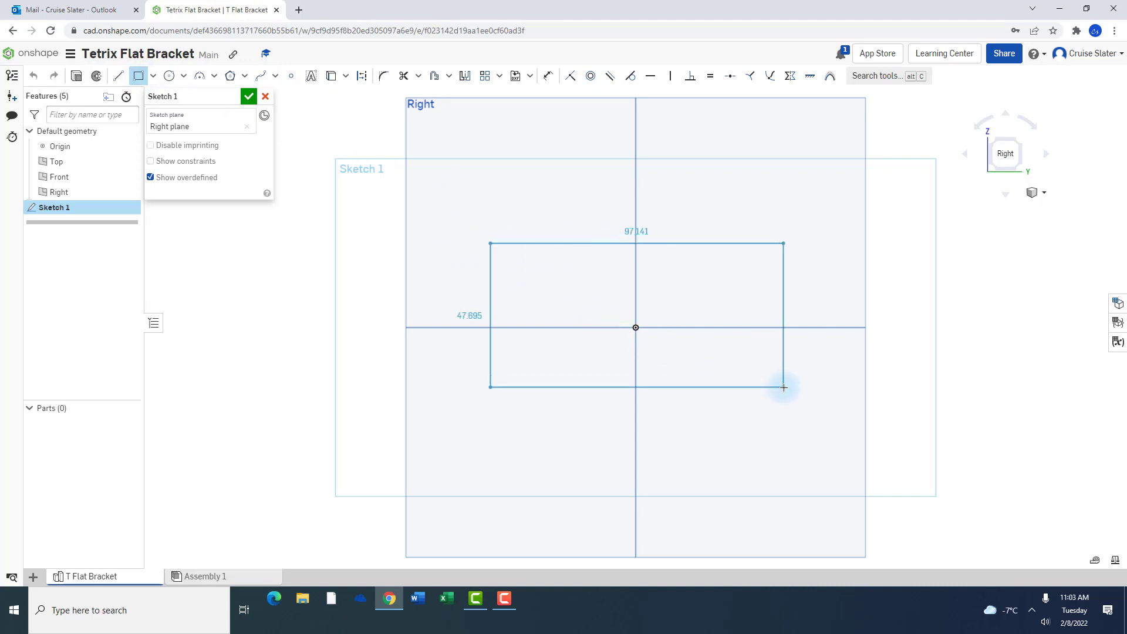
pyautogui.click(785, 387)
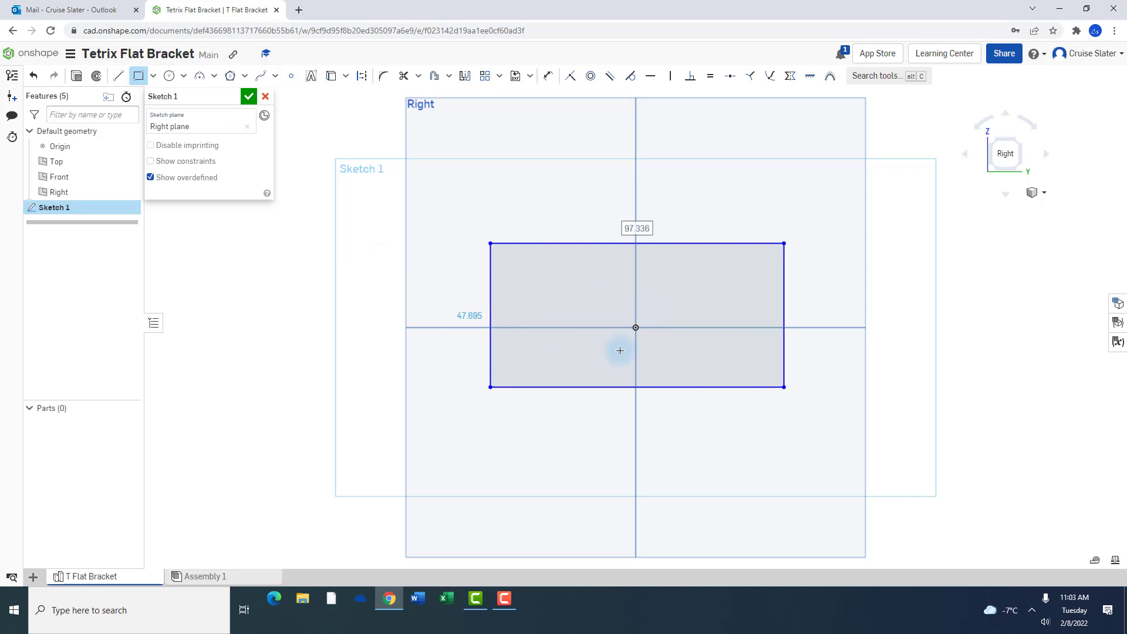
pyautogui.press('Escape')
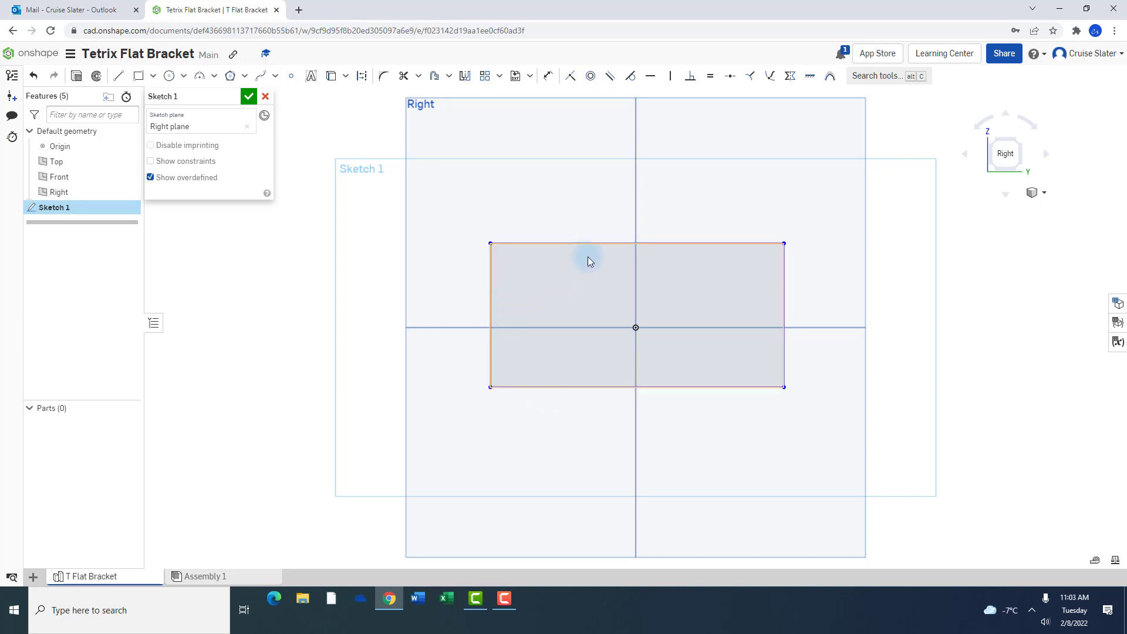
# Fillet the rectangle's upper-left corner with a radius of about 12.55 mm
pyautogui.click(550, 243)
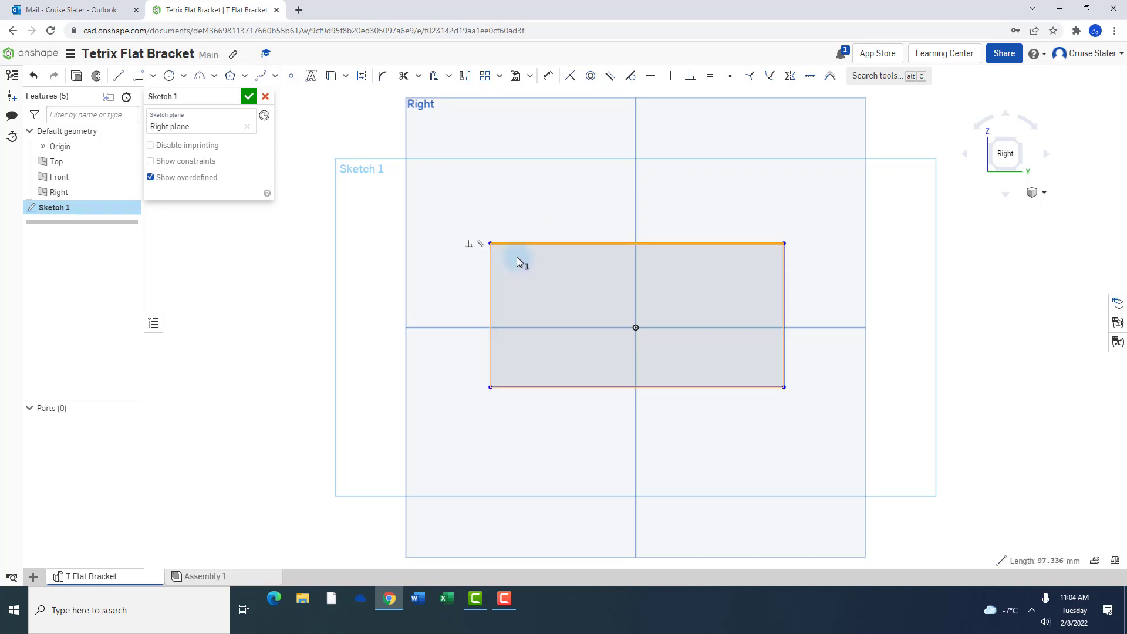
pyautogui.click(490, 272)
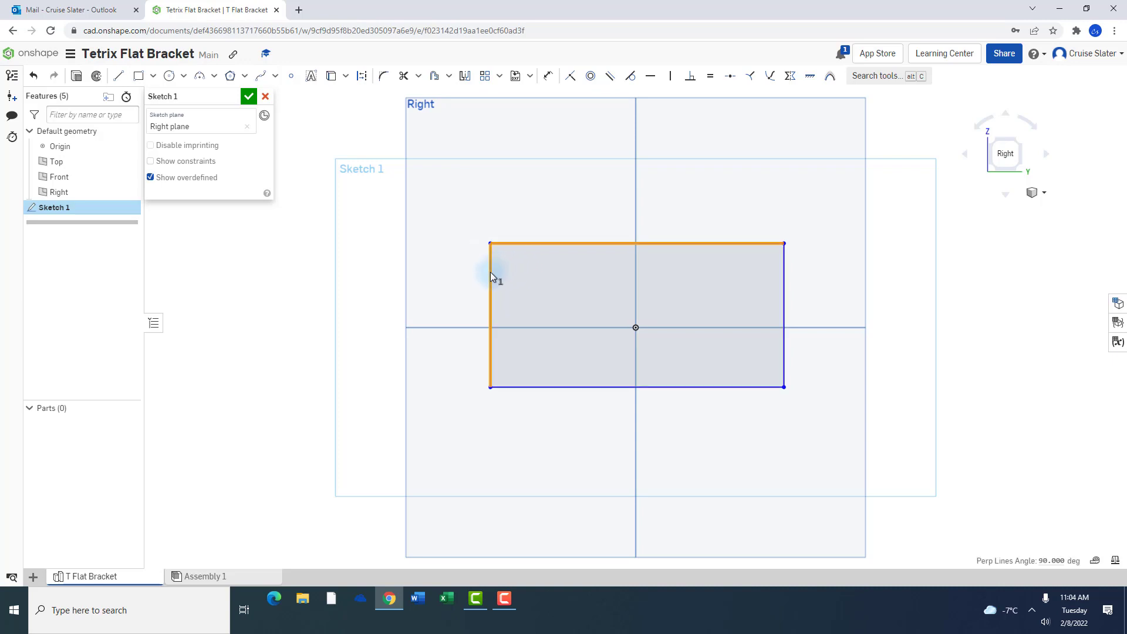
pyautogui.click(386, 78)
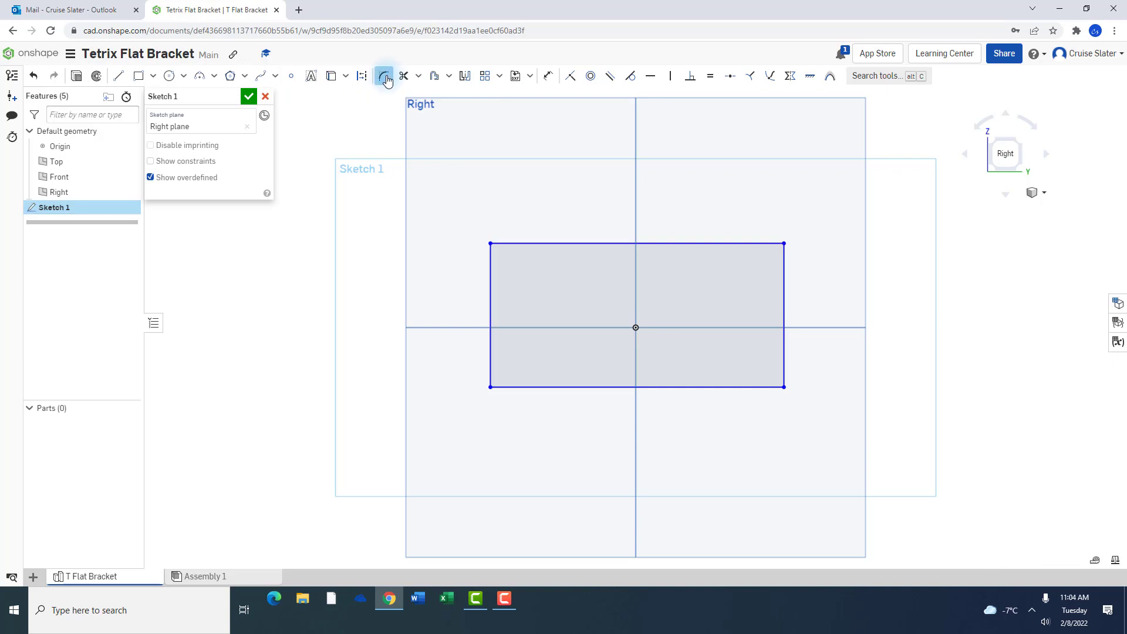
pyautogui.click(491, 265)
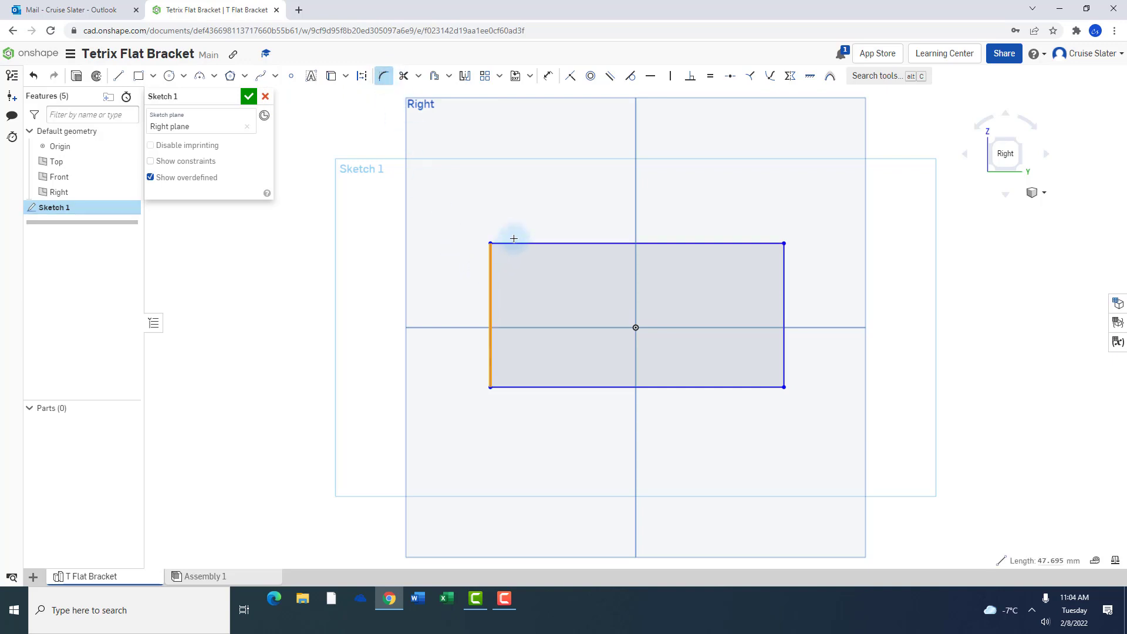
pyautogui.click(513, 243)
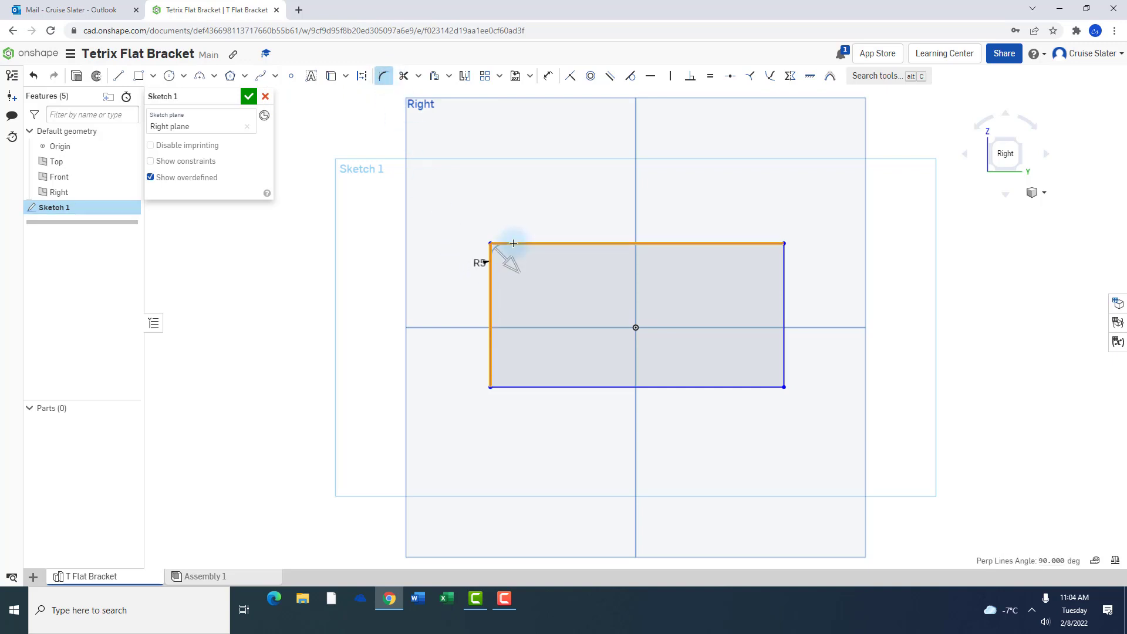
pyautogui.moveTo(512, 261)
pyautogui.mouseDown()
pyautogui.moveTo(578, 311)
pyautogui.moveTo(495, 241)
pyautogui.moveTo(553, 293)
pyautogui.moveTo(532, 267)
pyautogui.mouseUp()
pyautogui.click(520, 269)
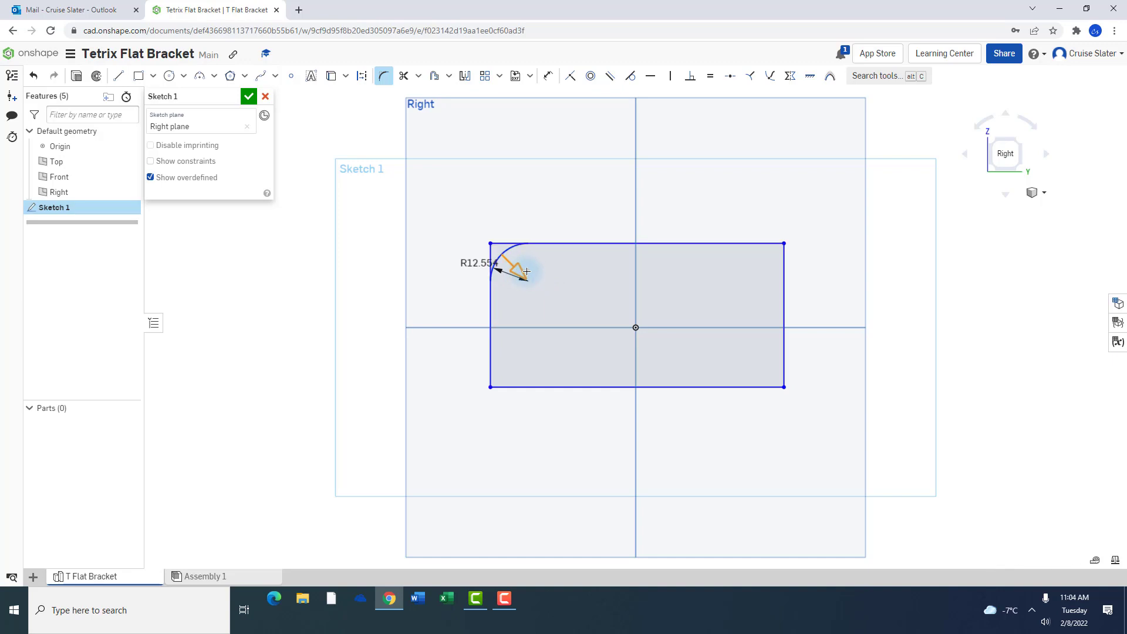
pyautogui.scroll(2, 523, 269)
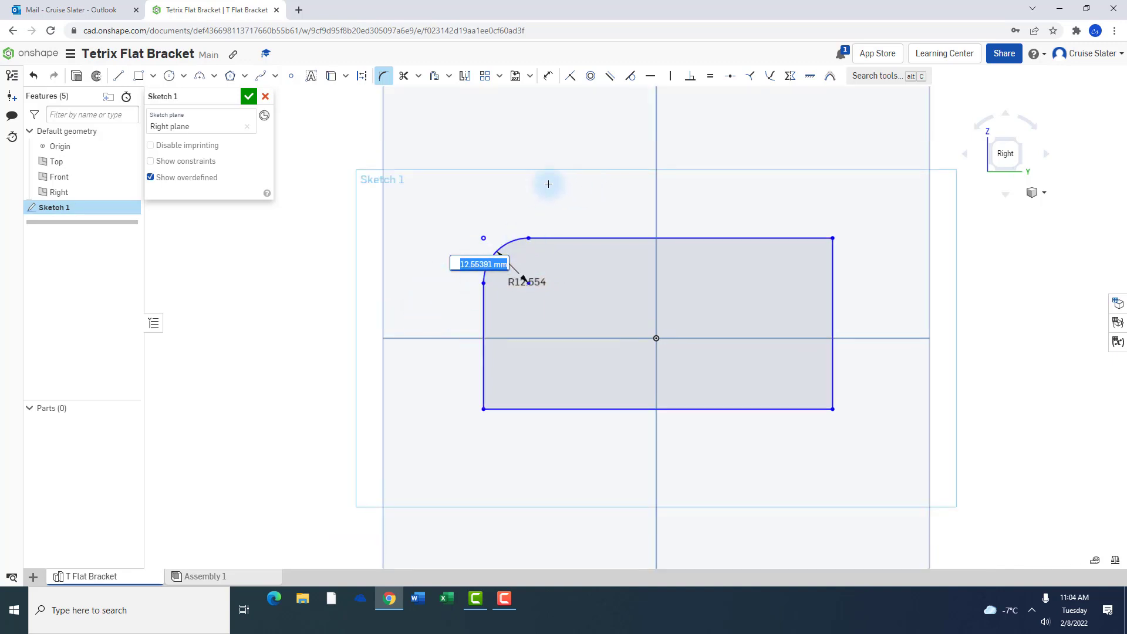
pyautogui.press('Return')
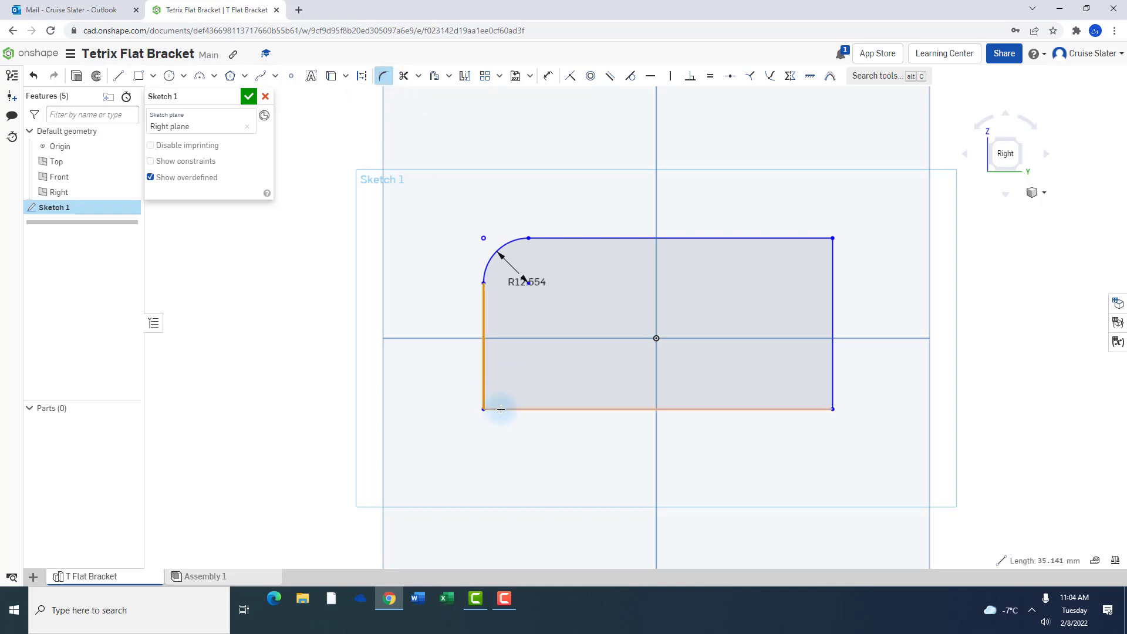
# Fillet the rectangle's other three corners with the same radius as the upper-left one
pyautogui.moveTo(501, 410); pyautogui.dragTo(515, 378)
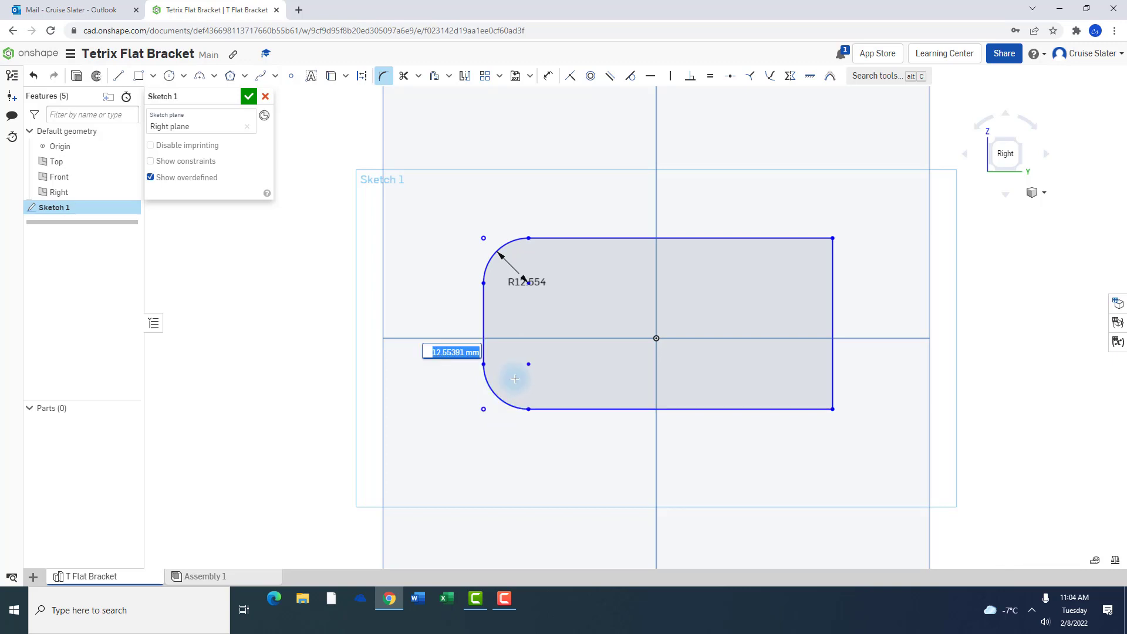
pyautogui.moveTo(796, 237); pyautogui.dragTo(832, 265)
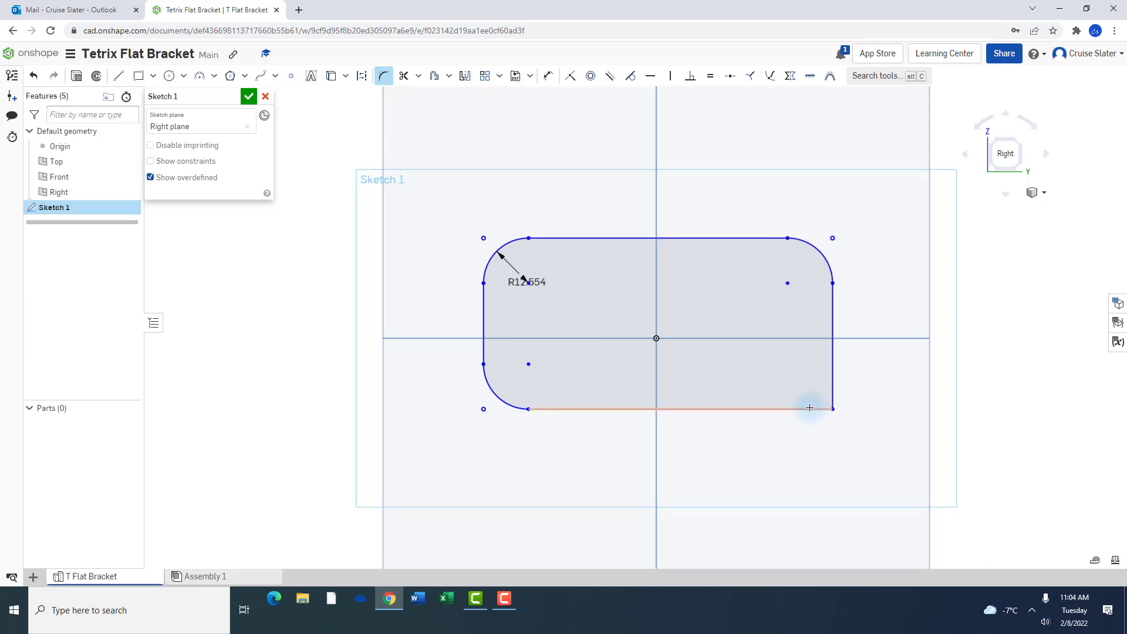
pyautogui.moveTo(810, 407); pyautogui.dragTo(834, 380)
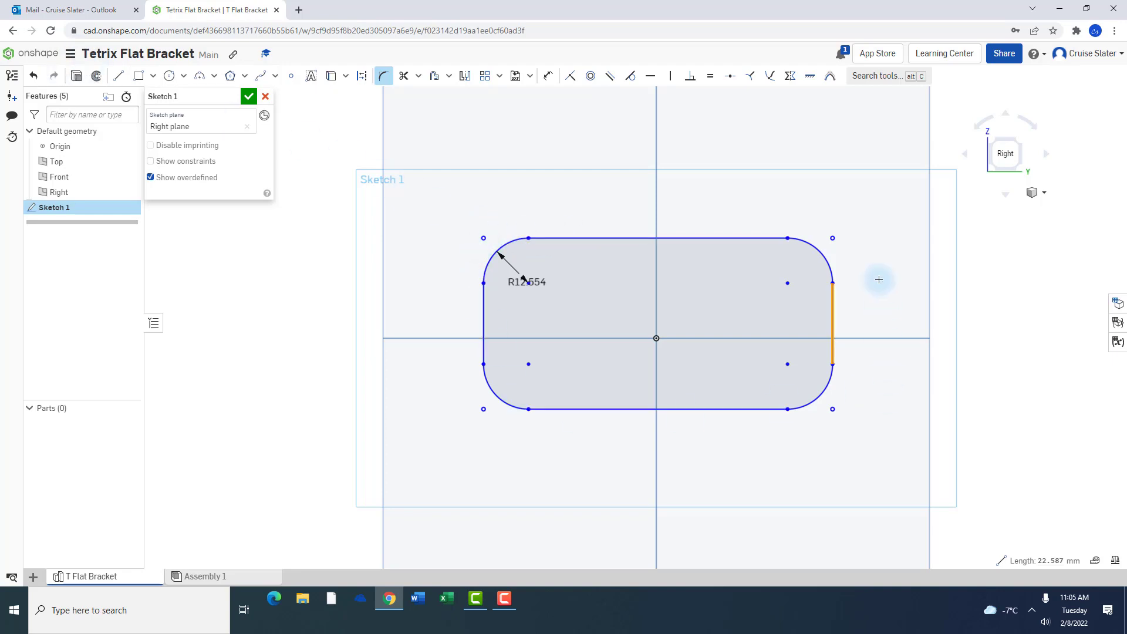
pyautogui.click(832, 409)
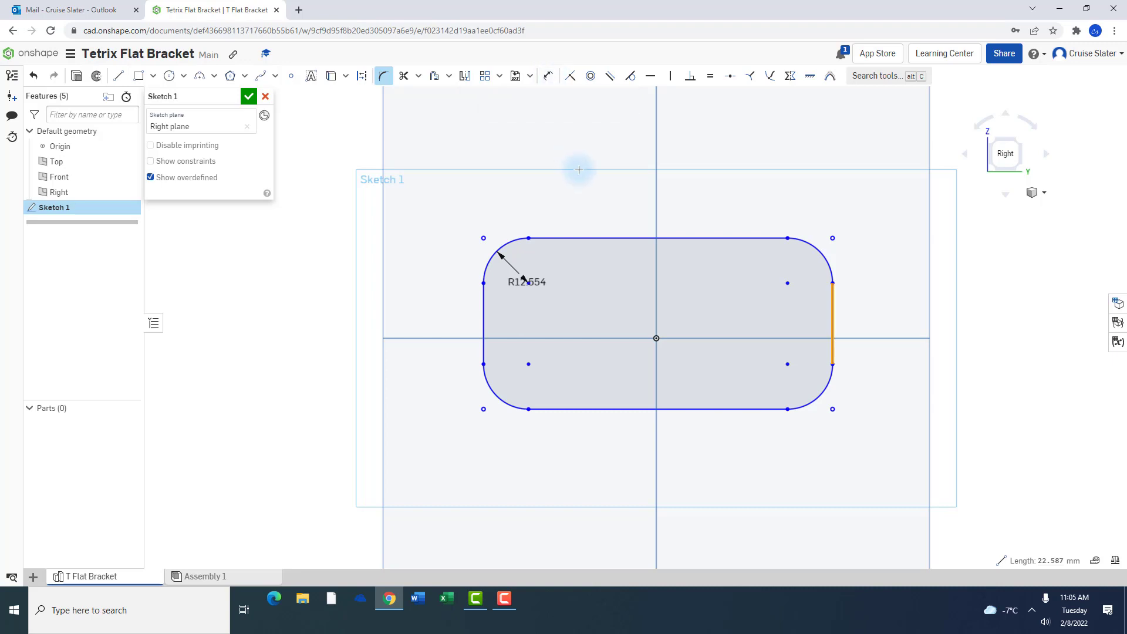
# Dimension the overall width between the rectangle's left and right edges as 90 mm
pyautogui.press('d')
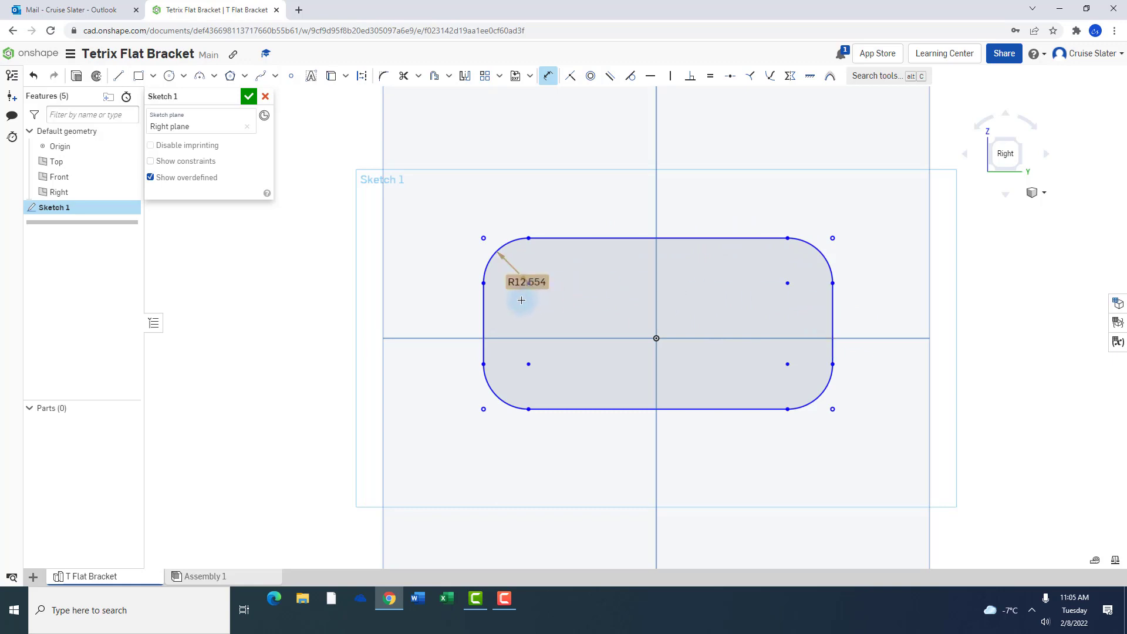
pyautogui.click(483, 312)
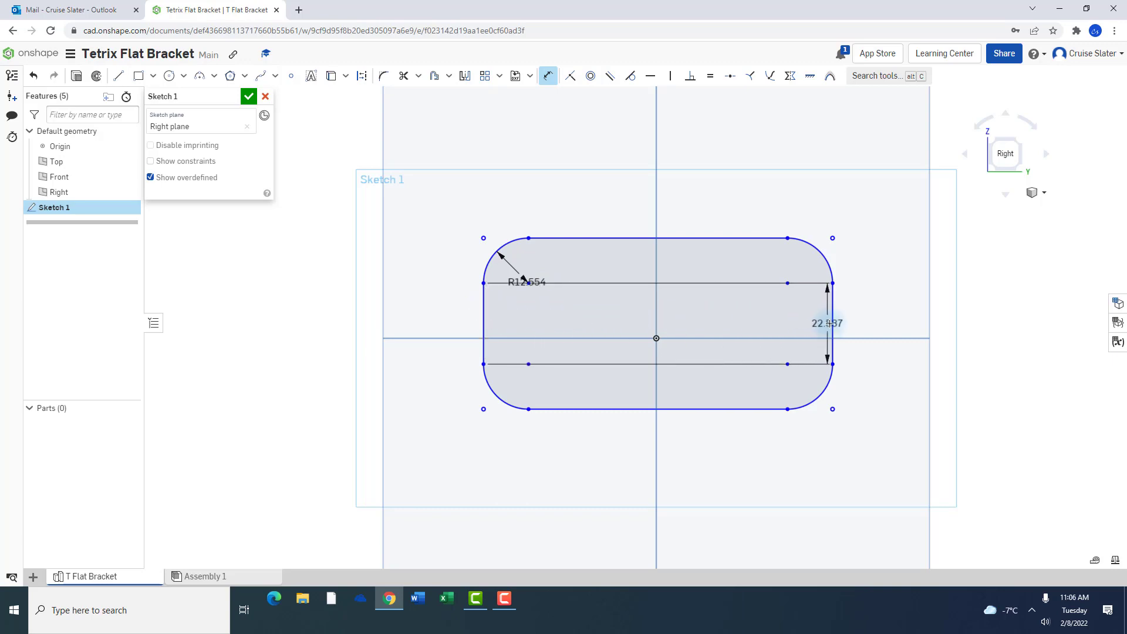
pyautogui.click(831, 323)
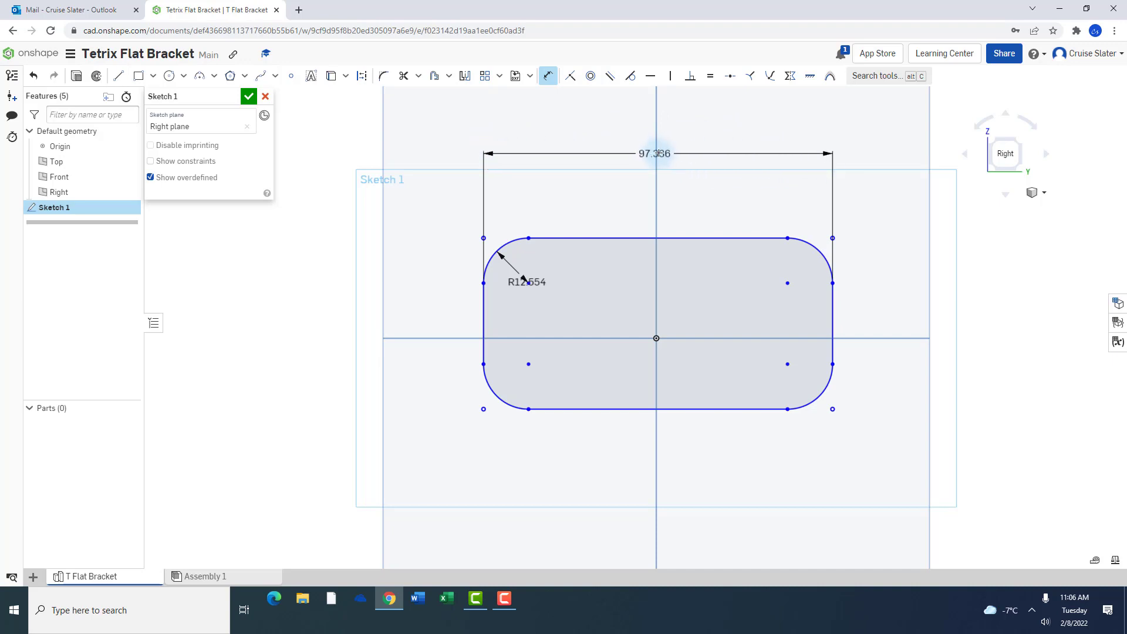
pyautogui.click(657, 154)
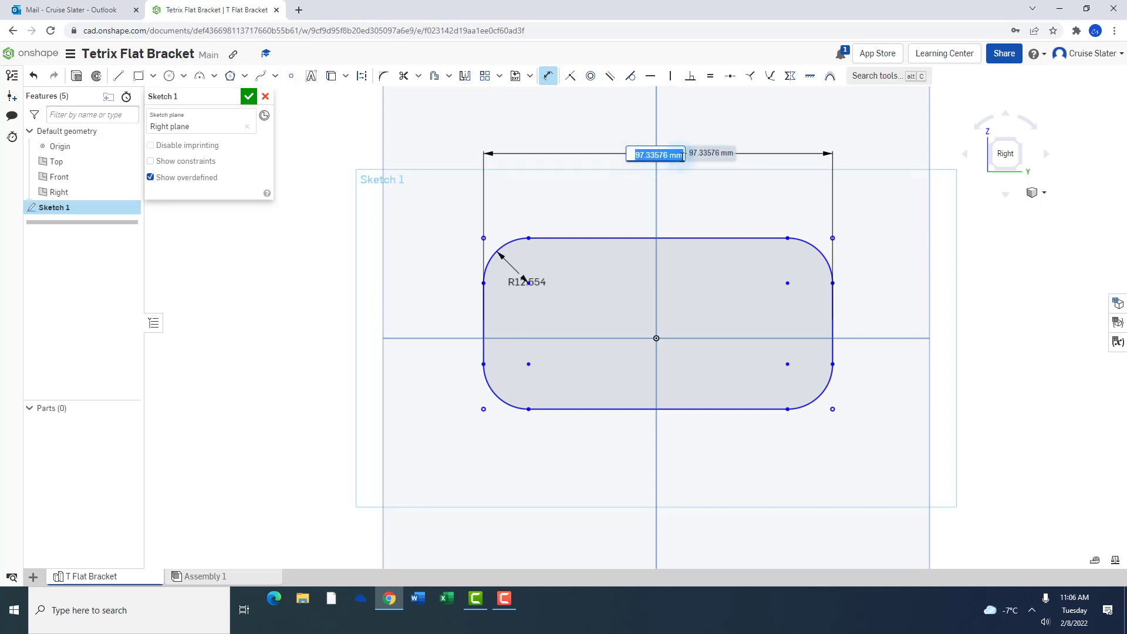
pyautogui.write('90')
pyautogui.press('Return')
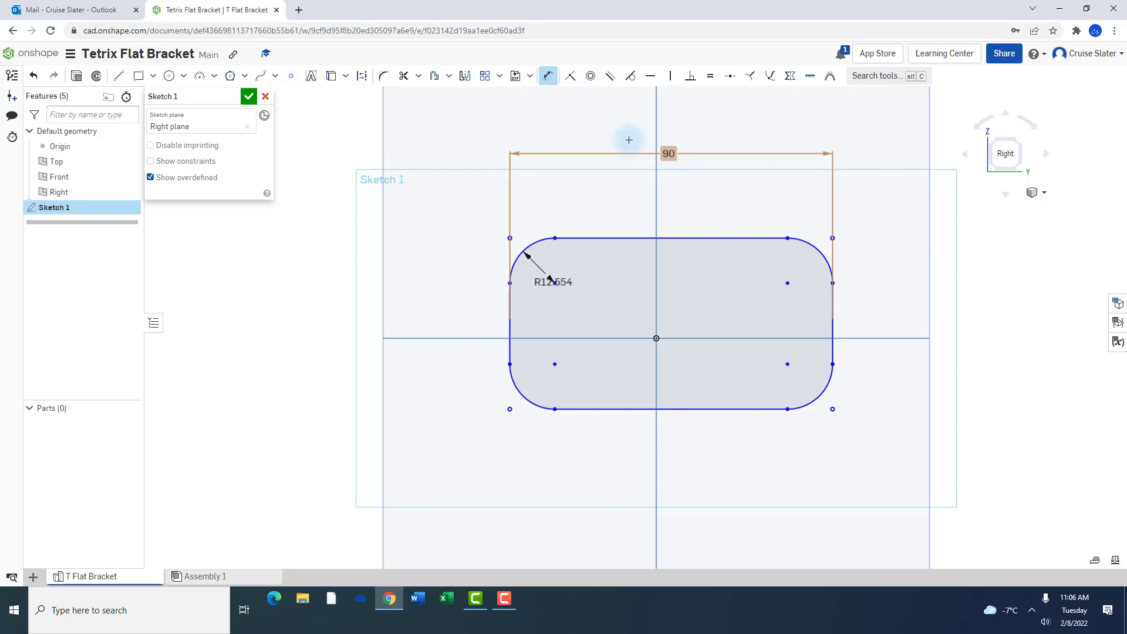
# Dimension the overall height between the rectangle's upper and lower edges as 27 mm
pyautogui.click(671, 237)
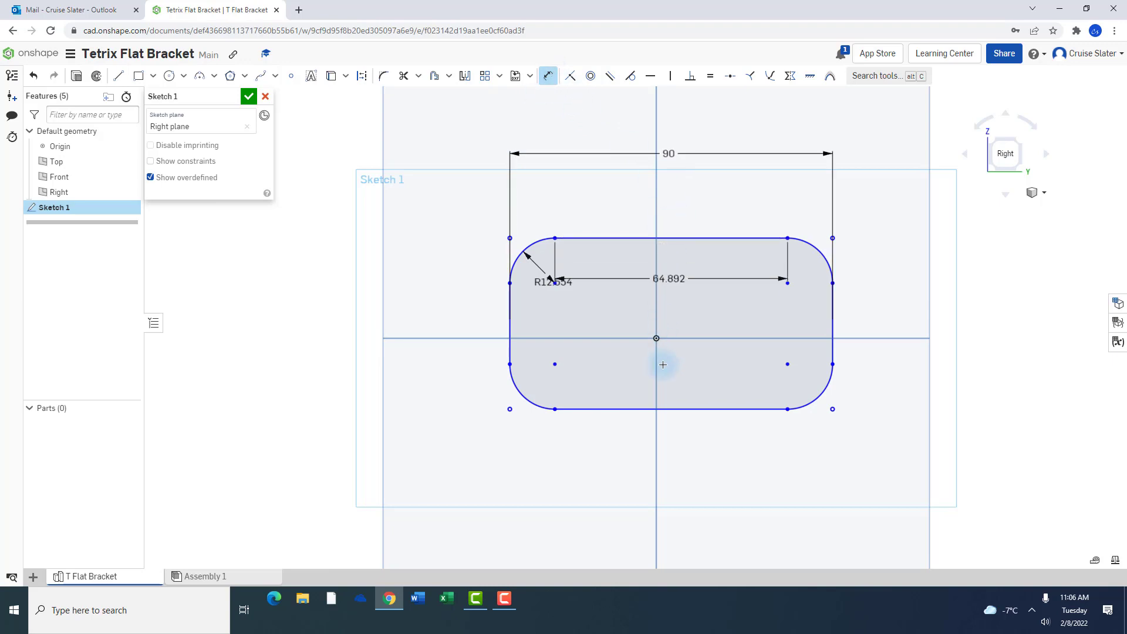
pyautogui.click(671, 408)
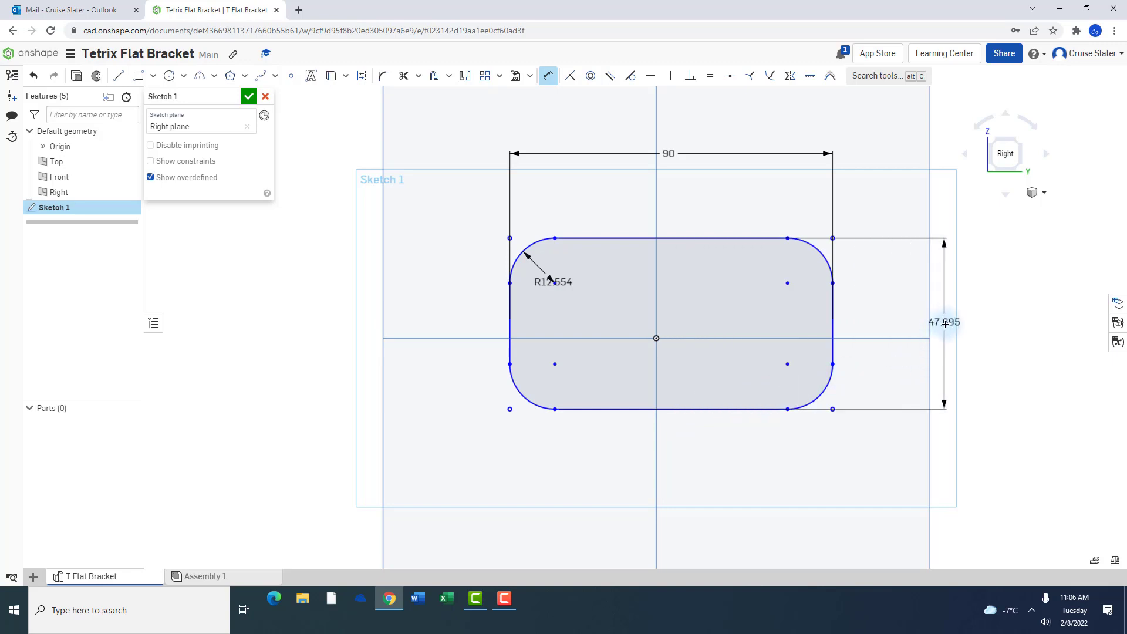
pyautogui.click(947, 322)
pyautogui.write('27')
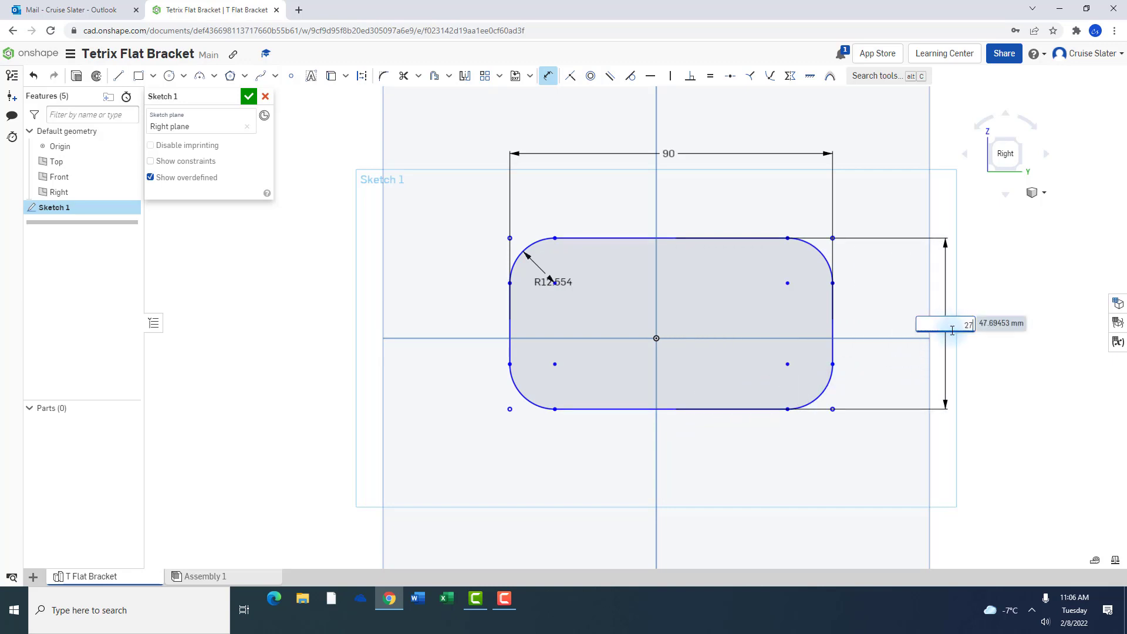
pyautogui.press('Return')
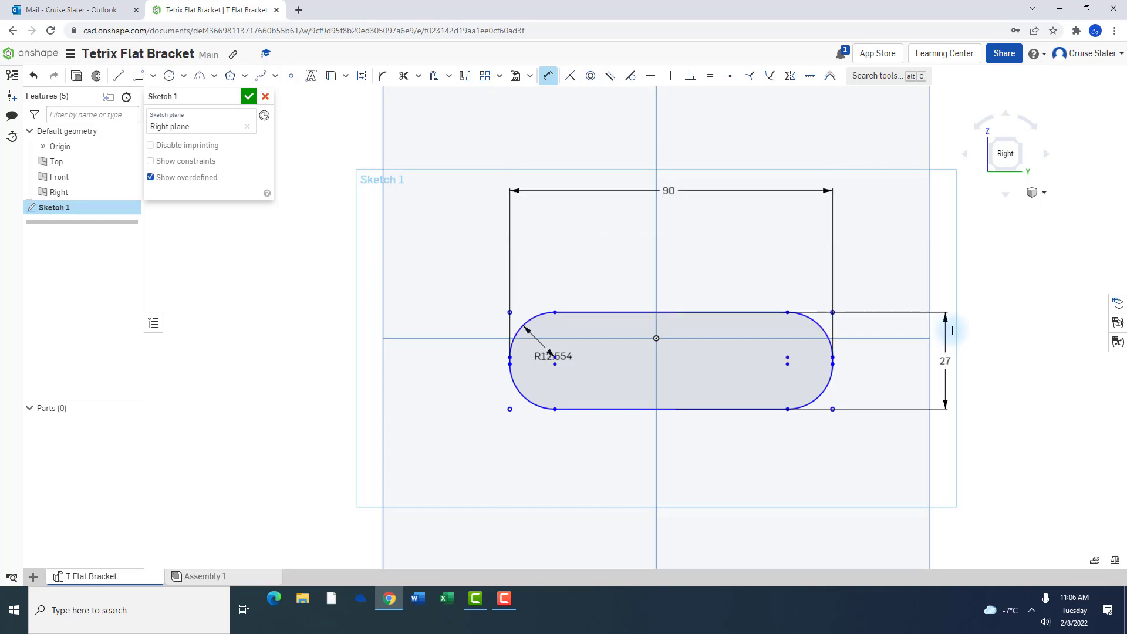
# Move the overall width dimension closer above the rounded outline and the overall height dimension closer to its right end
pyautogui.scroll(2, 952, 330)
pyautogui.scroll(1, 851, 396)
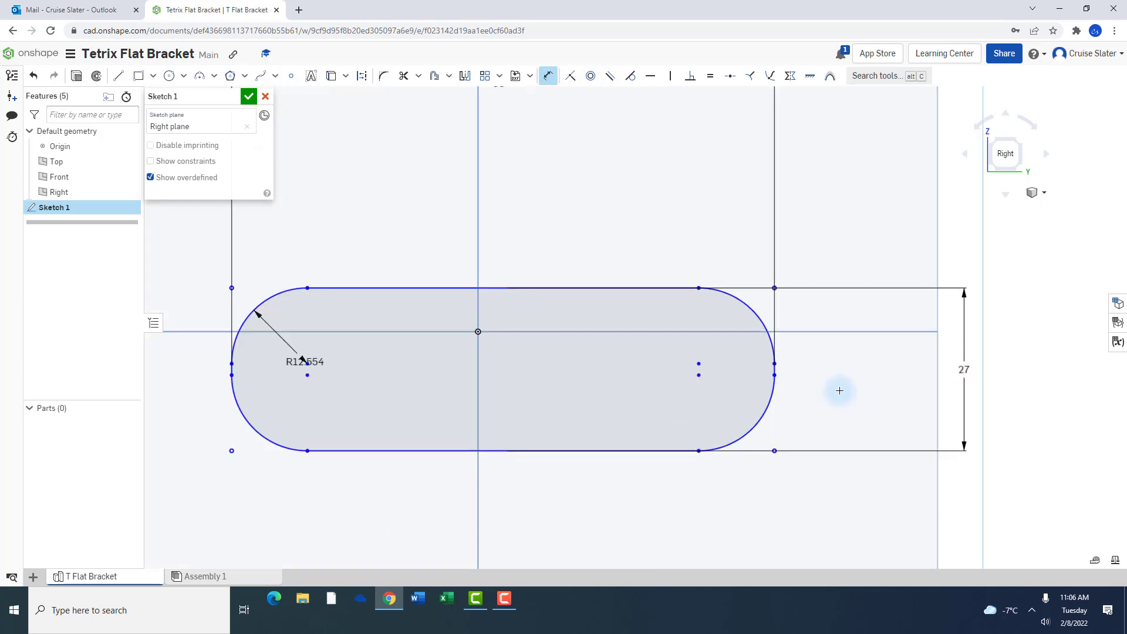
pyautogui.scroll(-2, 838, 394)
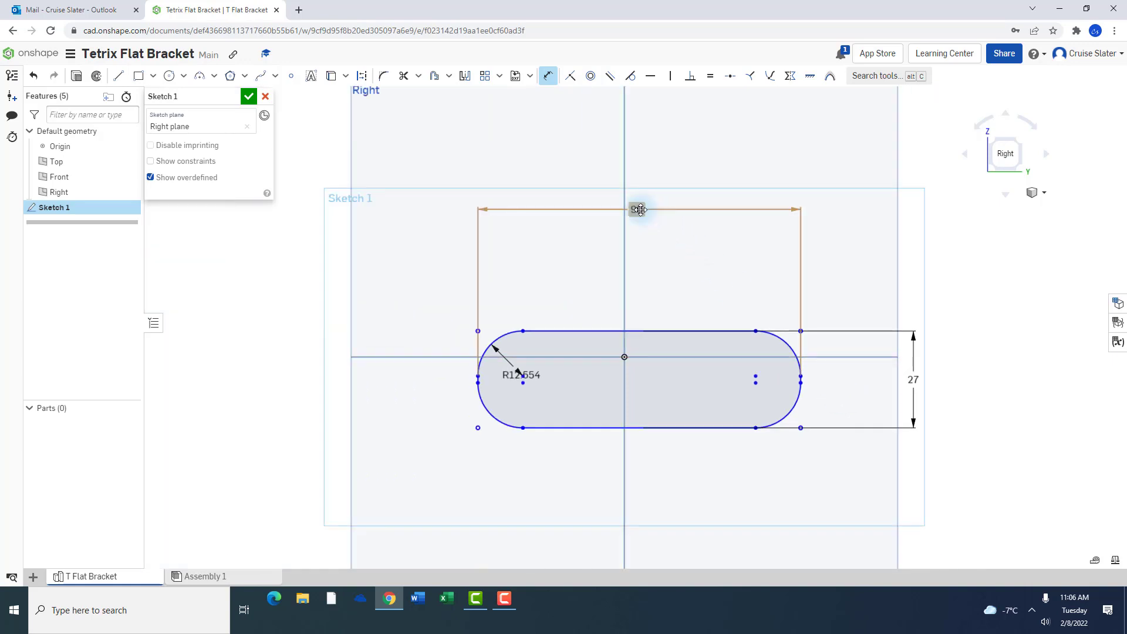
pyautogui.click(549, 77)
pyautogui.moveTo(637, 210); pyautogui.dragTo(635, 309)
pyautogui.moveTo(912, 379); pyautogui.dragTo(819, 377)
pyautogui.scroll(3, 861, 331)
pyautogui.moveTo(850, 329)
pyautogui.mouseDown(button='middle')
pyautogui.moveTo(976, 261)
pyautogui.moveTo(1087, 252)
pyautogui.mouseUp(button='middle')
pyautogui.scroll(3, 985, 248)
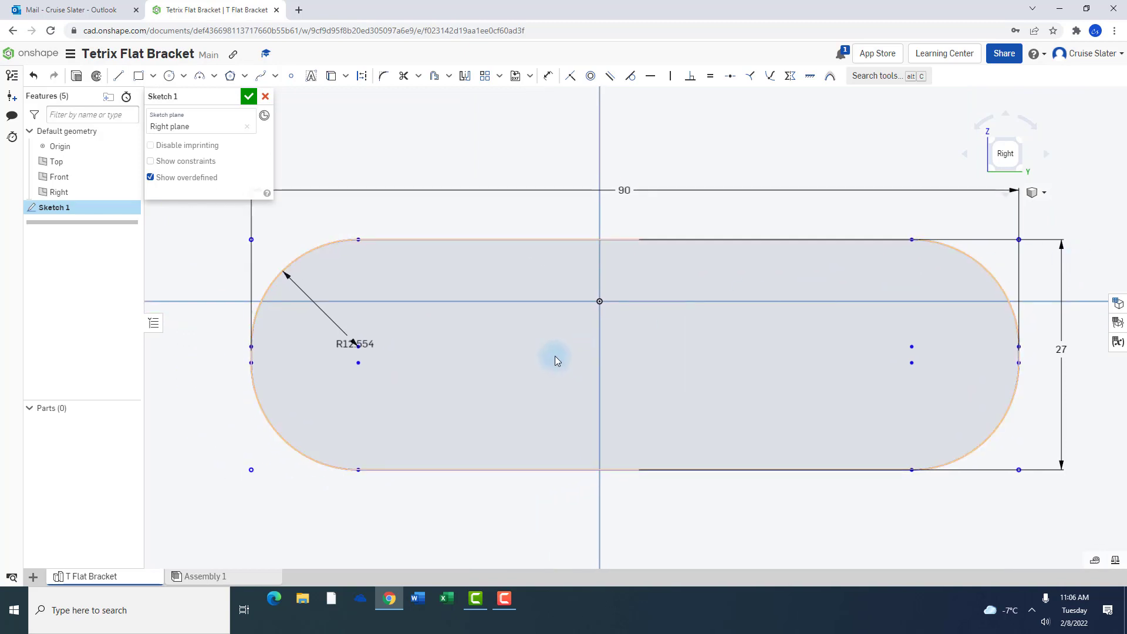
pyautogui.click(667, 280)
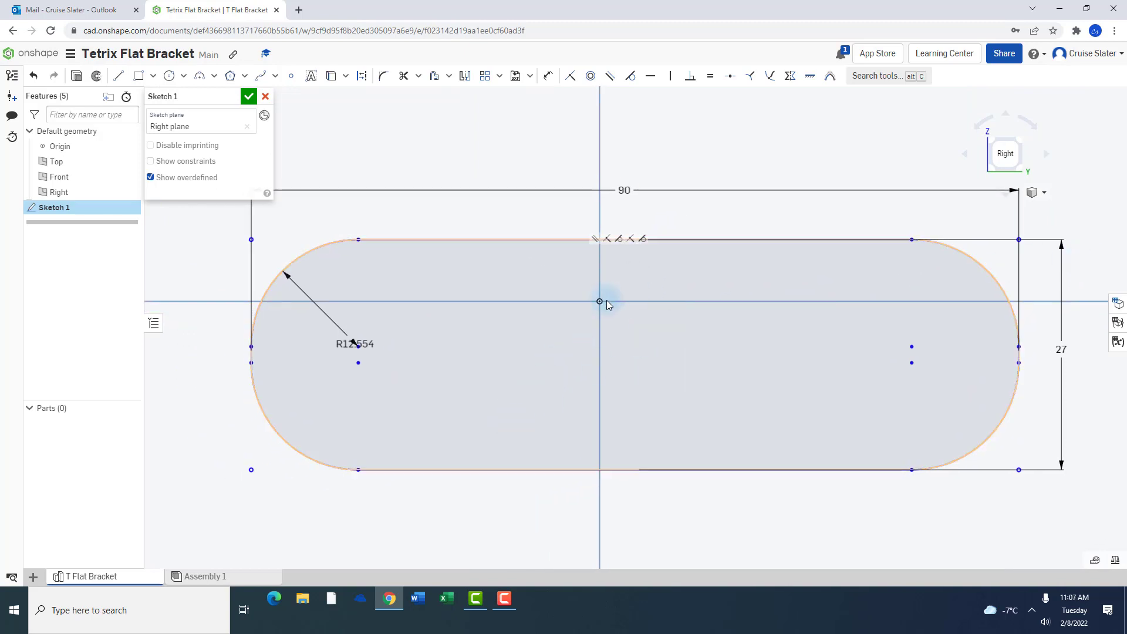